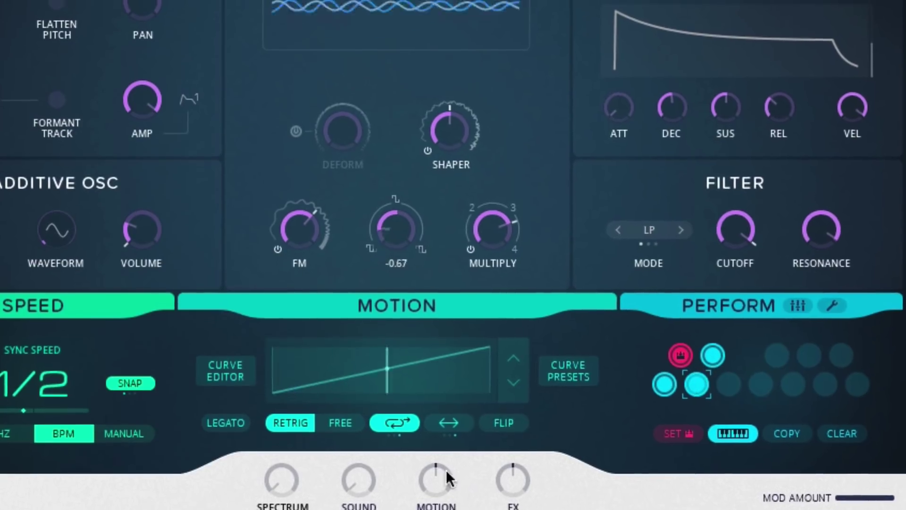
Set the oscillator FM to about 301 Hz, and switch on Deform and sweep its amount
{"action": "left_click_drag", "start_coordinate": [303, 240], "coordinate": [325, 379]}
{"action": "left_click_drag", "start_coordinate": [330, 411], "coordinate": [297, 180]}
{"action": "left_click", "coordinate": [301, 162]}
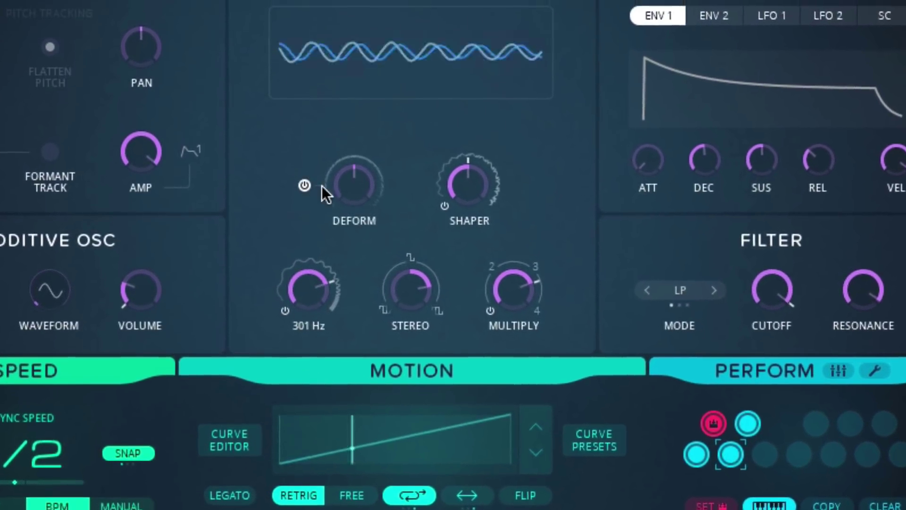
{"action": "left_click_drag", "start_coordinate": [362, 187], "coordinate": [371, 284]}
{"action": "left_click_drag", "start_coordinate": [378, 317], "coordinate": [398, 373]}
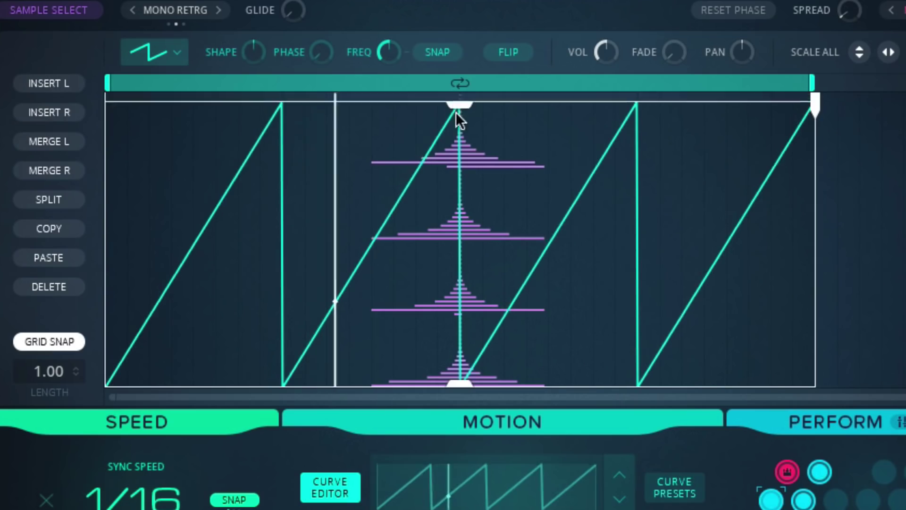
Adjust the height of the motion curve's segment, and split it in half and its first half again
{"action": "left_click_drag", "start_coordinate": [456, 112], "coordinate": [465, 283]}
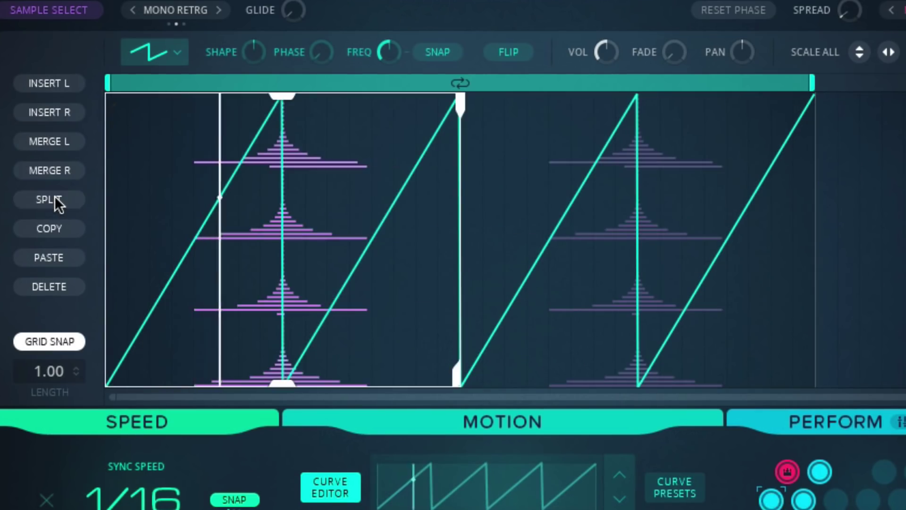
{"action": "left_click", "coordinate": [54, 195]}
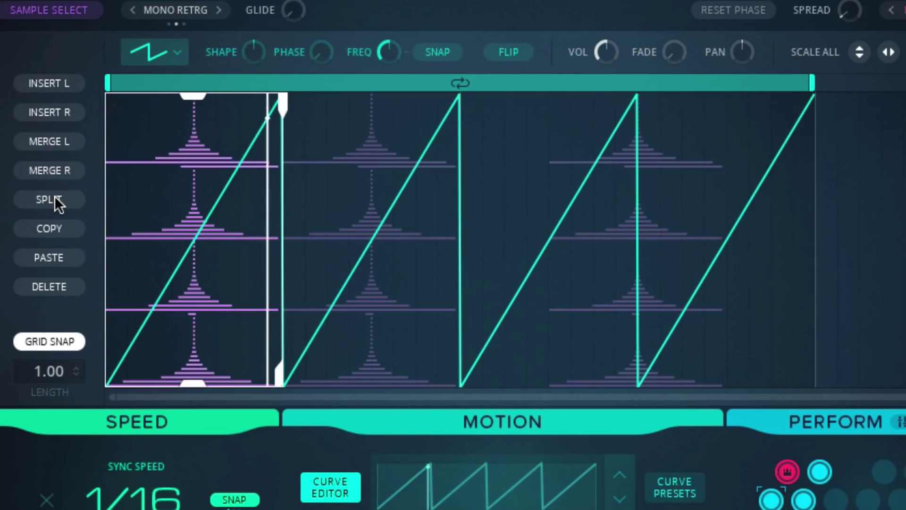
{"action": "left_click", "coordinate": [55, 196]}
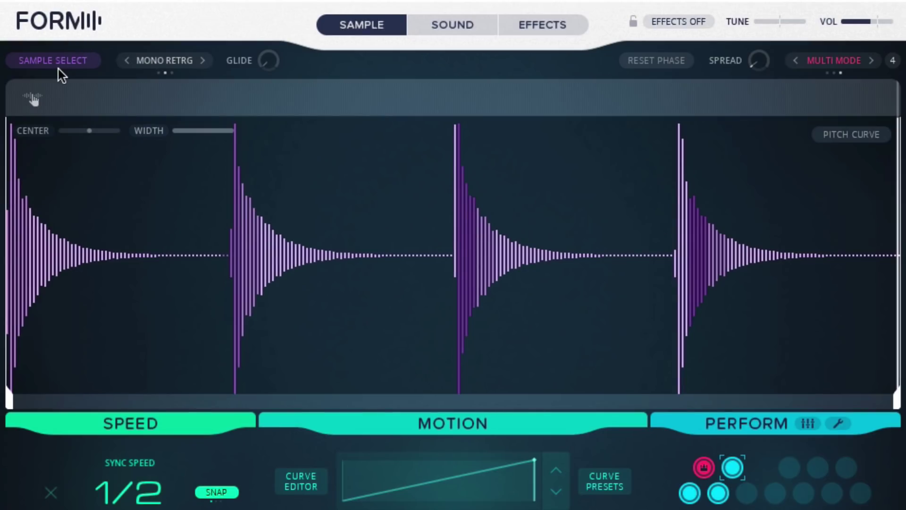
Open the sample selection and preview the selected section of the sample
{"action": "left_click", "coordinate": [56, 62]}
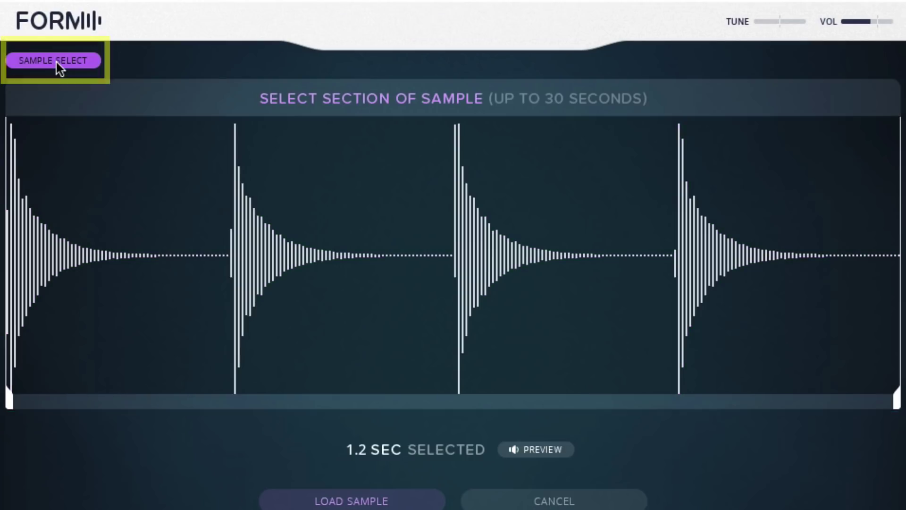
{"action": "left_click", "coordinate": [543, 450]}
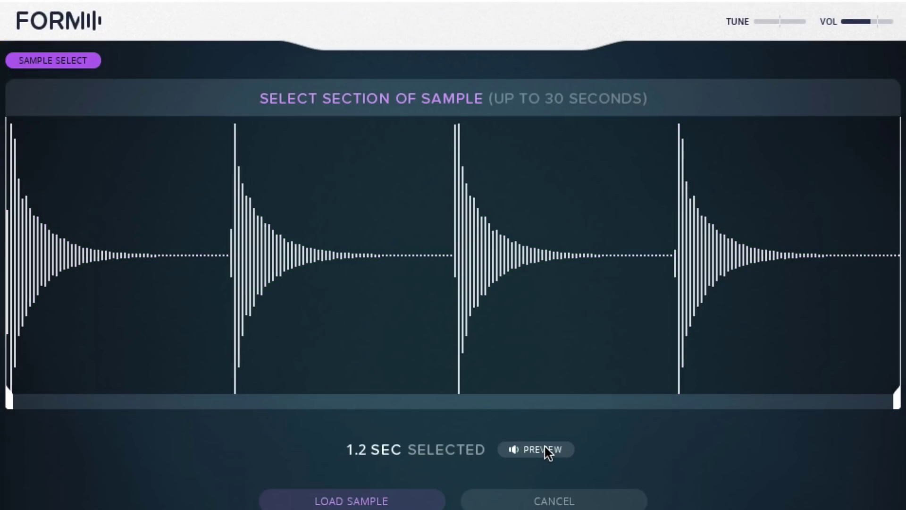
{"action": "left_click", "coordinate": [545, 447]}
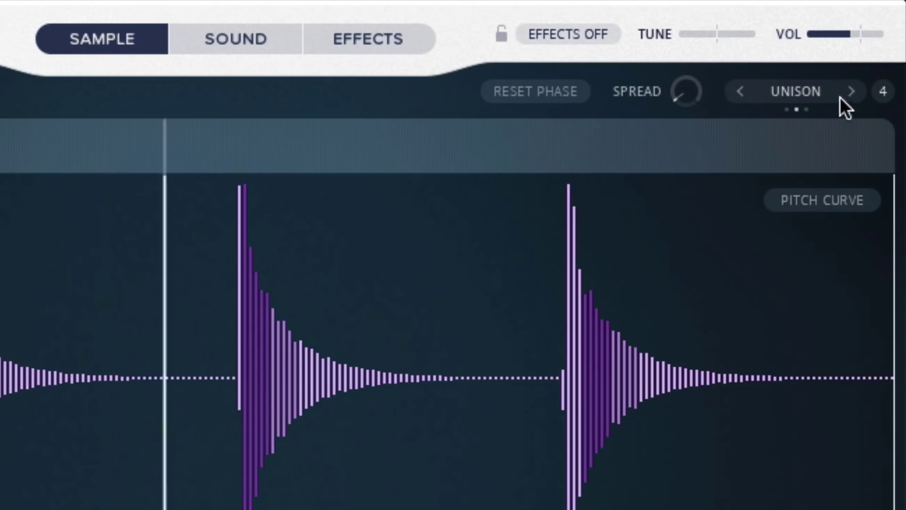
Cycle the voice mode from Unison through Multi Mode, and select the D, D sharp and C sharp Perform keys in turn
{"action": "left_click", "coordinate": [850, 92]}
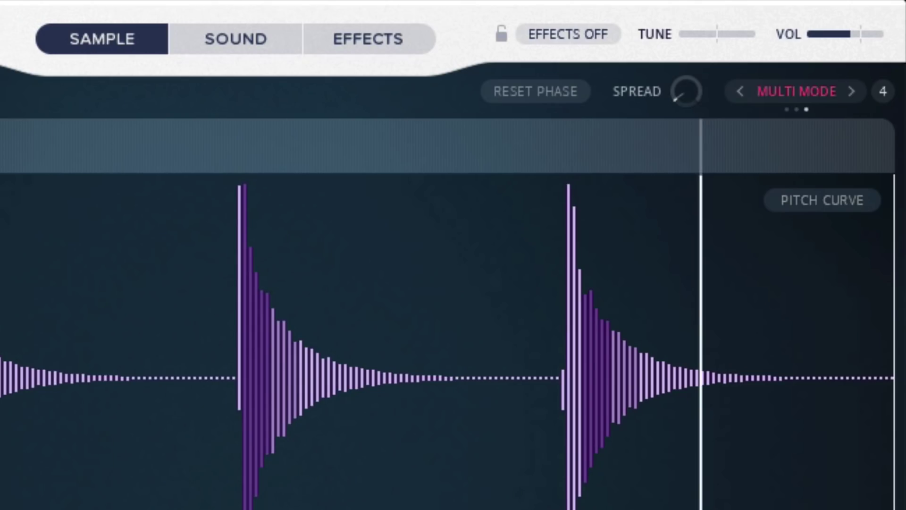
{"action": "left_click", "coordinate": [853, 93]}
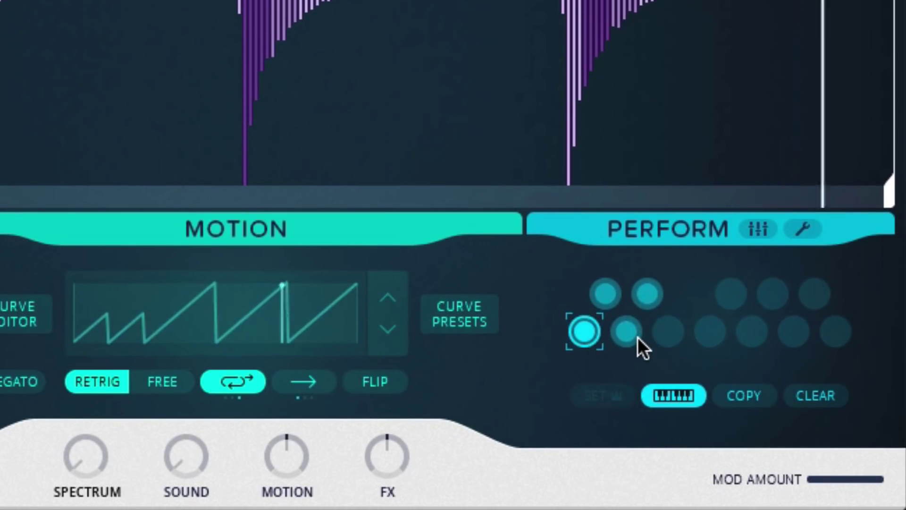
{"action": "left_click", "coordinate": [635, 334]}
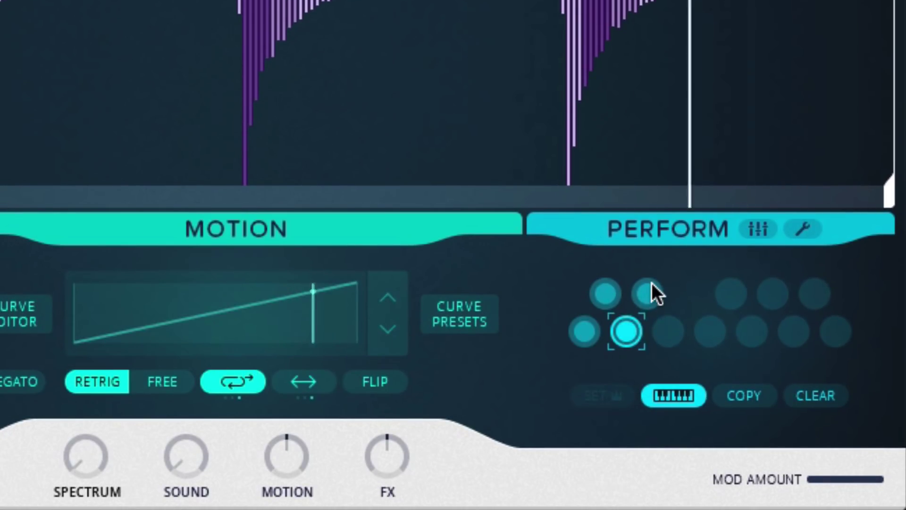
{"action": "left_click", "coordinate": [644, 289]}
{"action": "left_click", "coordinate": [610, 287]}
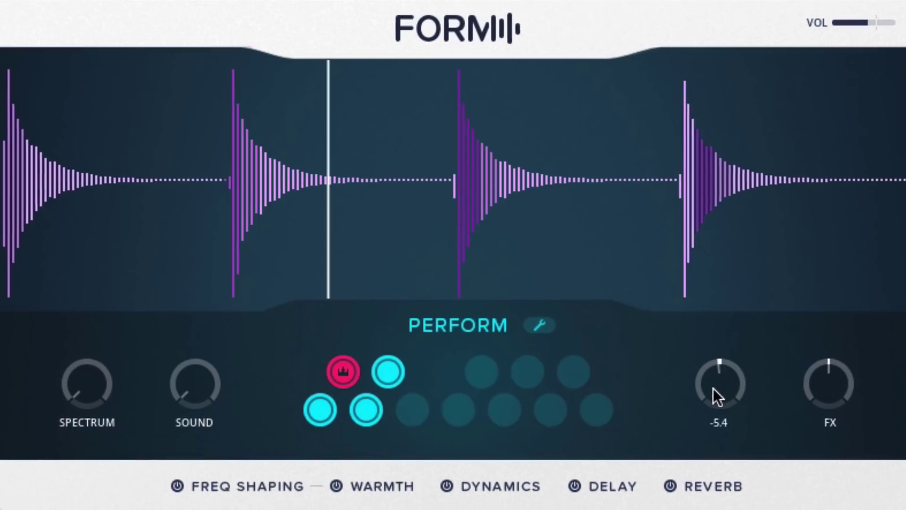
Sweep the Motion macro downward in the compact performance view
{"action": "left_click_drag", "start_coordinate": [713, 389], "coordinate": [712, 422]}
{"action": "left_click_drag", "start_coordinate": [758, 454], "coordinate": [762, 509]}
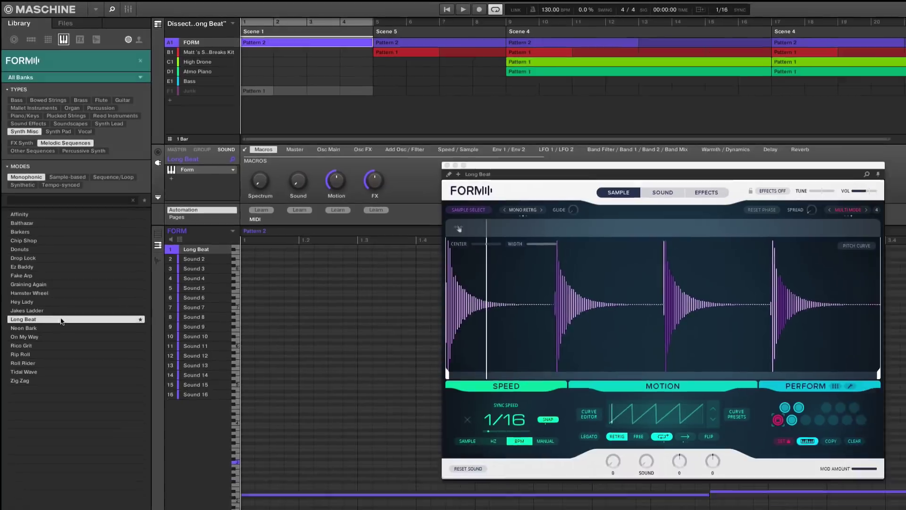
Play the Long Beat pattern in Maschine, and preview the preset's original sample in the sample selection before returning to the sample page
{"action": "key", "text": "space"}
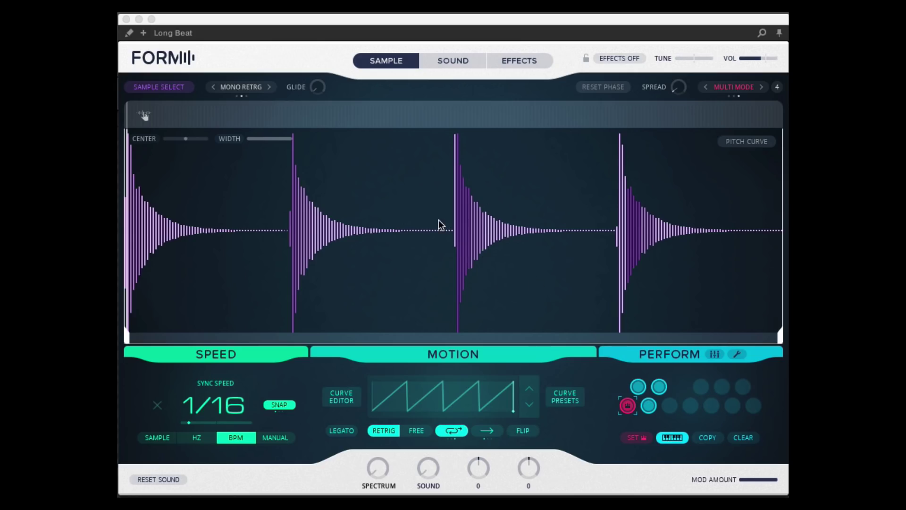
{"action": "left_click", "coordinate": [175, 87]}
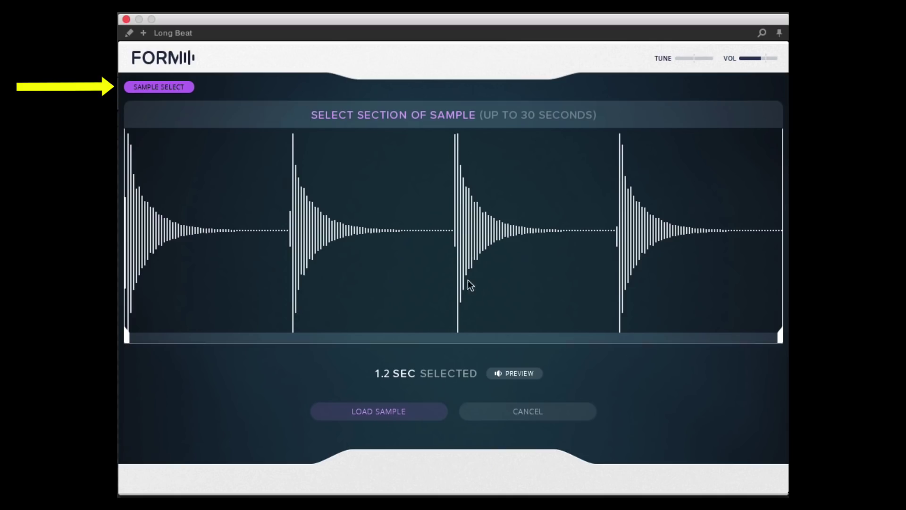
{"action": "left_click", "coordinate": [520, 373]}
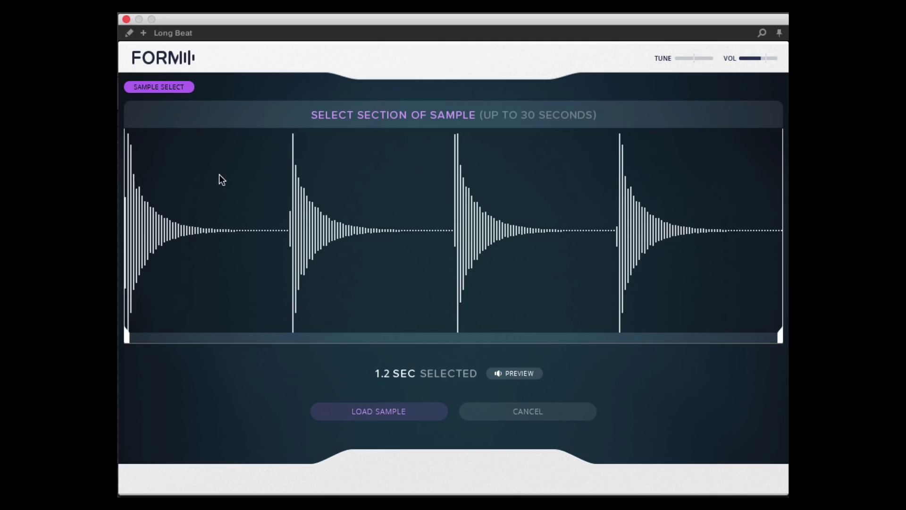
{"action": "left_click", "coordinate": [177, 92]}
{"action": "left_click", "coordinate": [380, 61]}
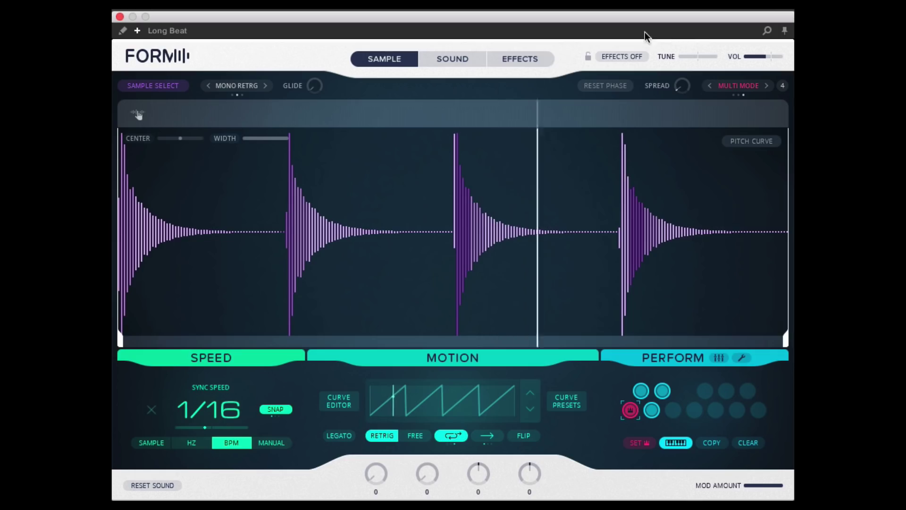
Review the preset's effects and switch all effects off
{"action": "left_click", "coordinate": [528, 59]}
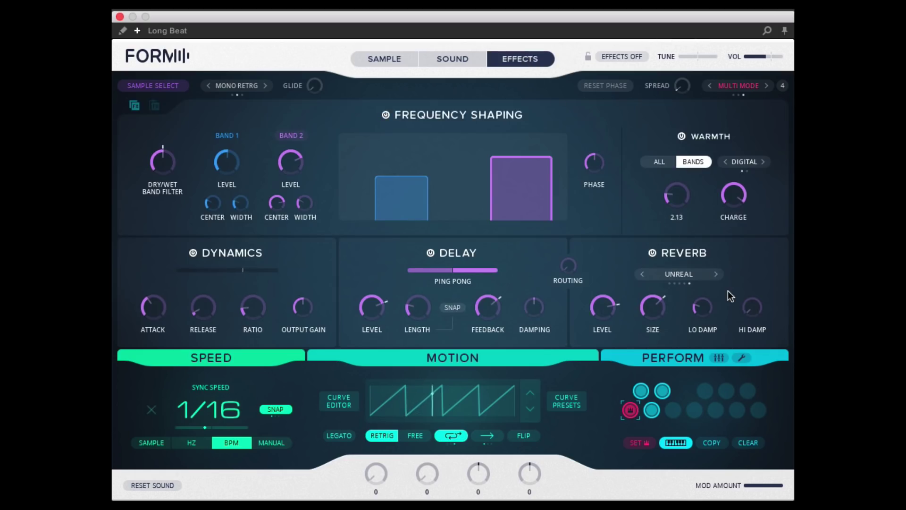
{"action": "left_click", "coordinate": [499, 270]}
{"action": "left_click", "coordinate": [625, 55]}
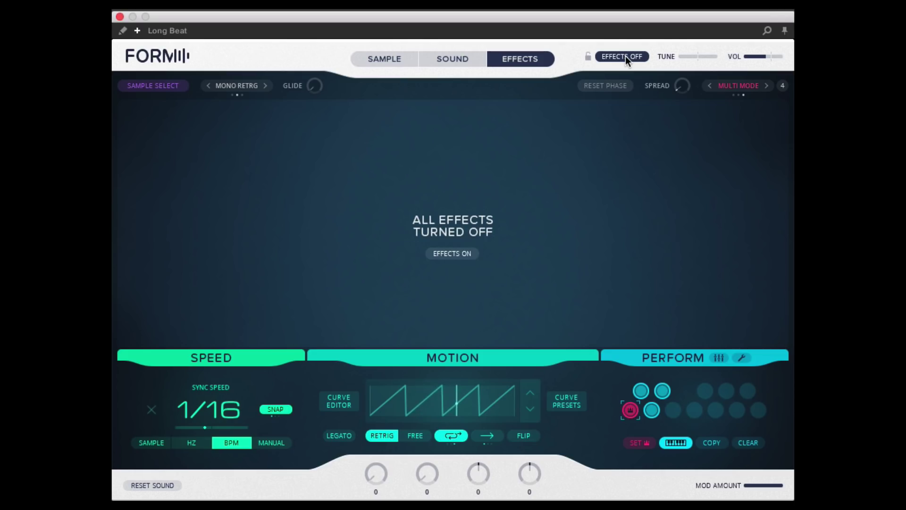
Select the active Perform keys in turn to compare their speed, motion curve and effects settings
{"action": "left_click", "coordinate": [403, 58]}
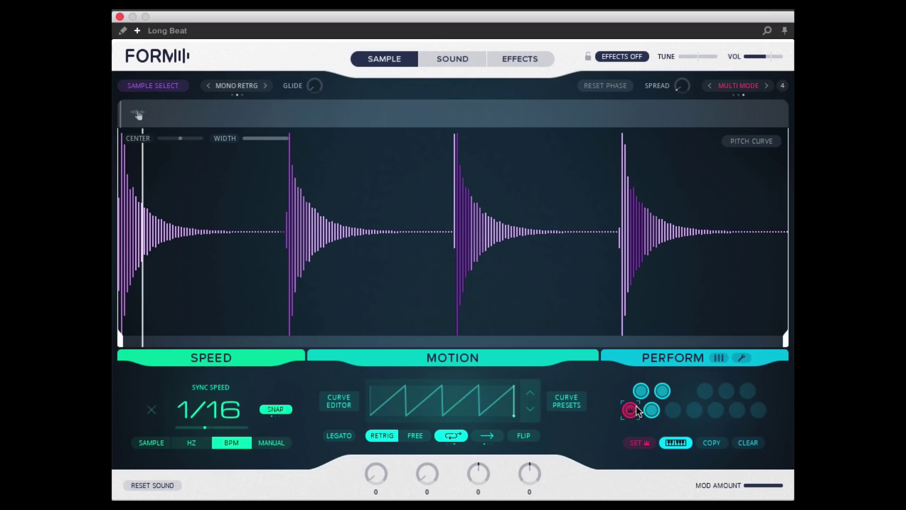
{"action": "left_click", "coordinate": [662, 391]}
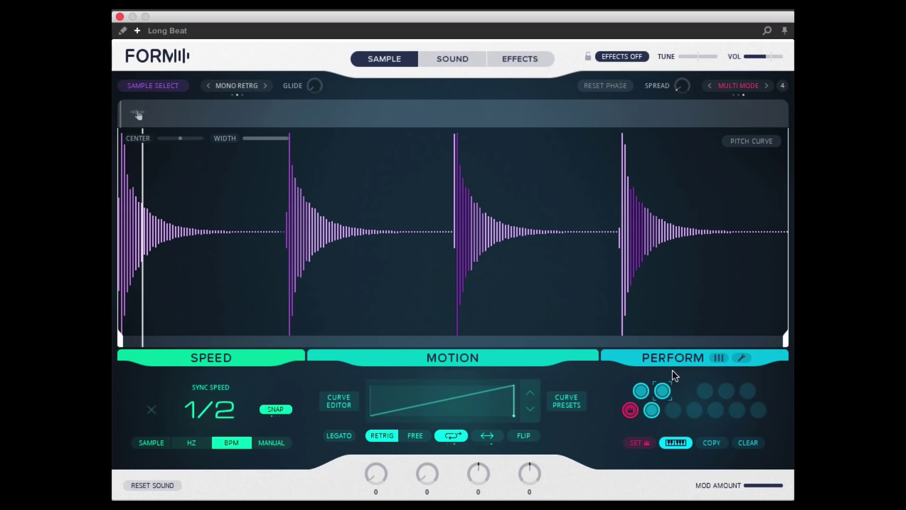
{"action": "left_click", "coordinate": [533, 60]}
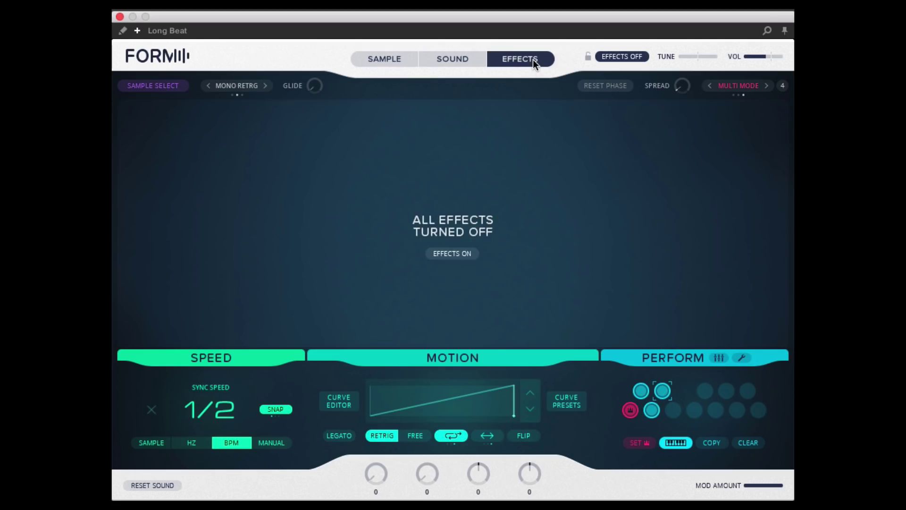
{"action": "left_click", "coordinate": [390, 61]}
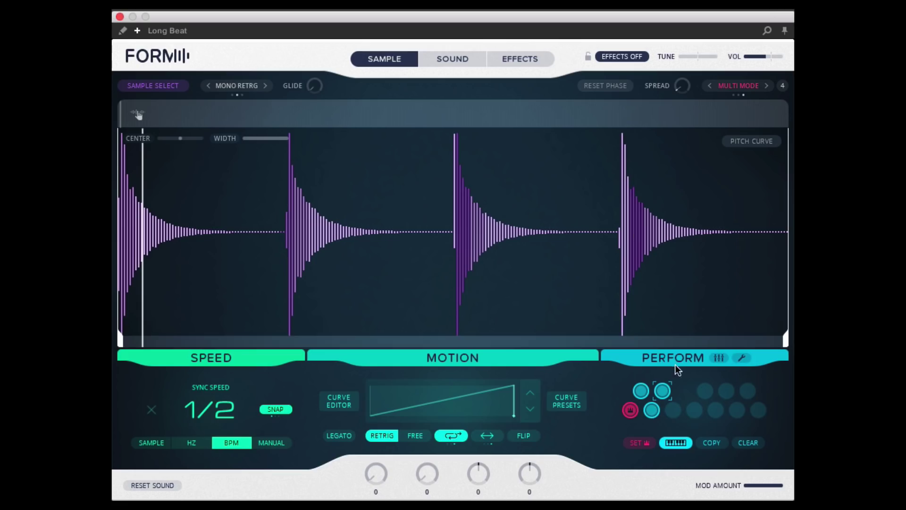
{"action": "left_click", "coordinate": [652, 410]}
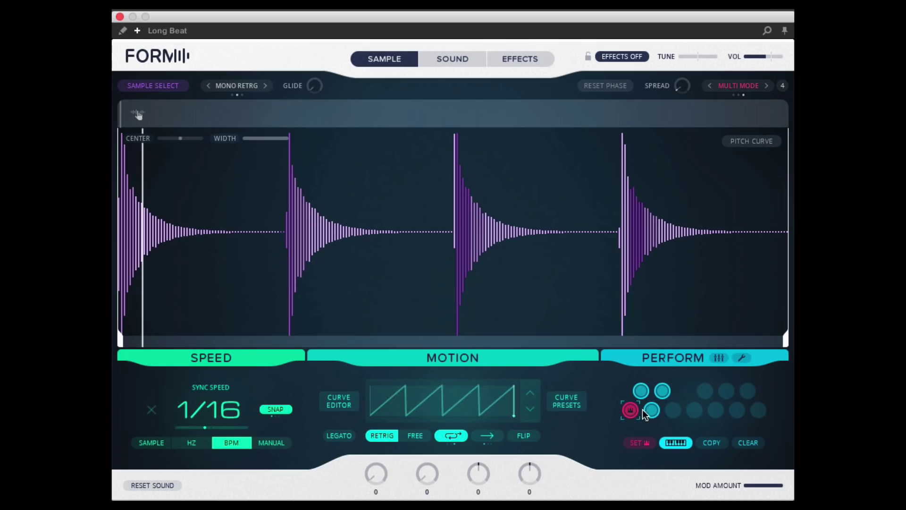
{"action": "left_click", "coordinate": [641, 391]}
{"action": "left_click", "coordinate": [632, 409]}
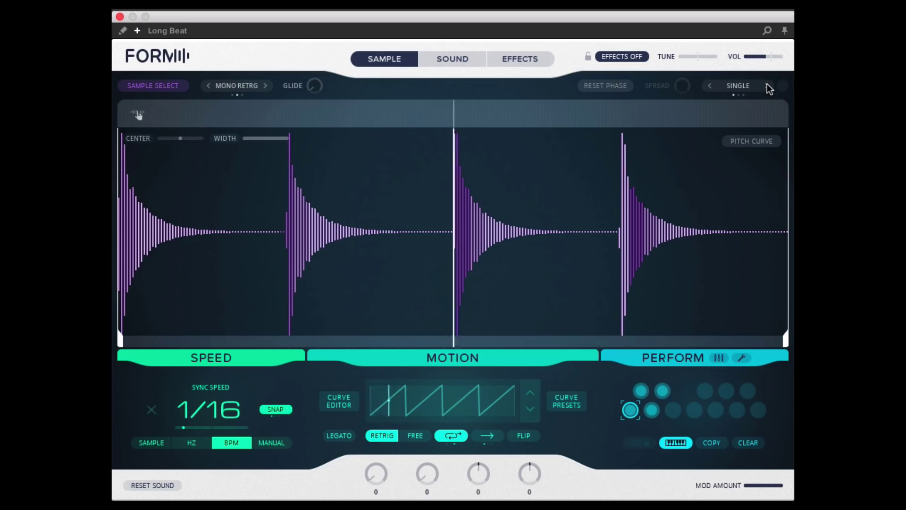
Set the voice mode to Single and select the C Perform key
{"action": "left_click", "coordinate": [768, 86]}
{"action": "left_click", "coordinate": [645, 392]}
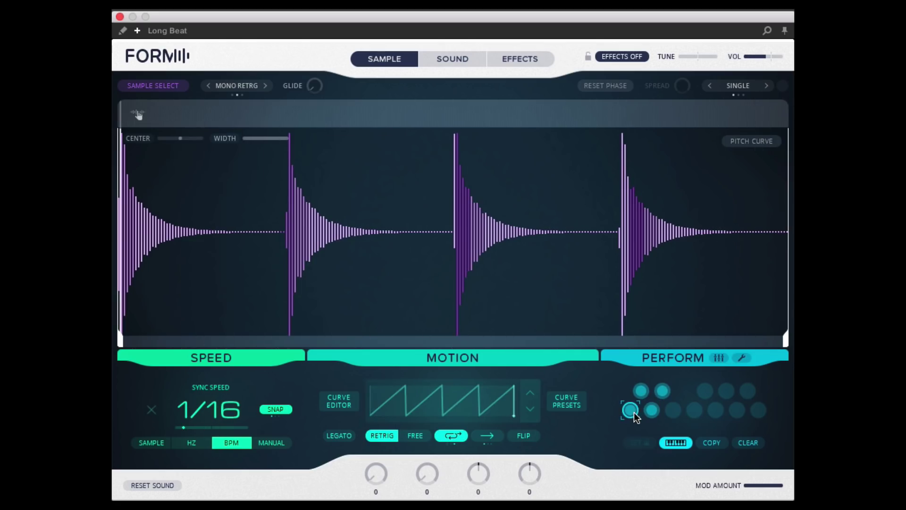
{"action": "left_click", "coordinate": [634, 412]}
Switch all effects off and set the sustain of Envelope 1 to 1.00 for the C Perform key
{"action": "left_click", "coordinate": [455, 61]}
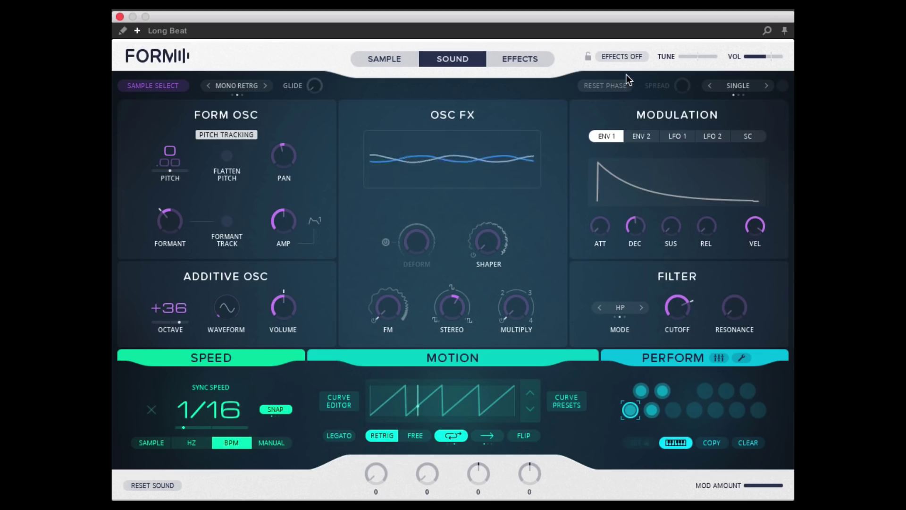
{"action": "left_click", "coordinate": [622, 56]}
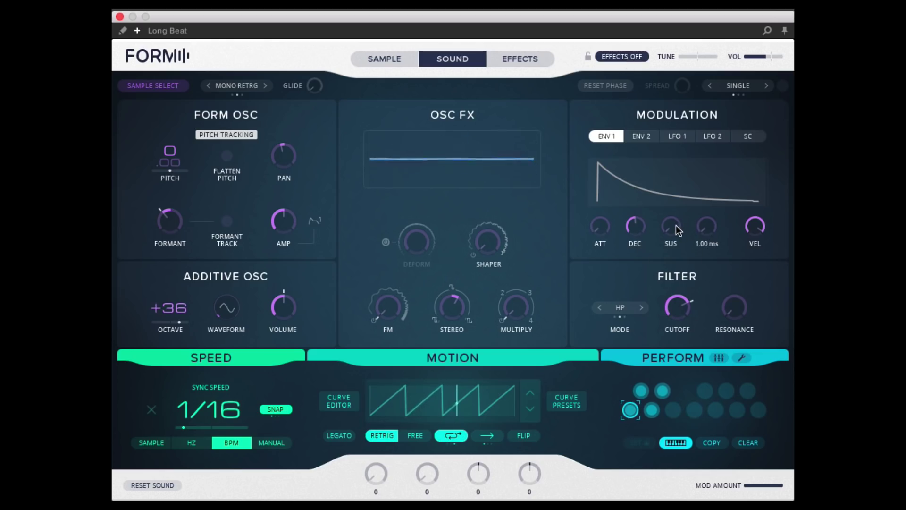
{"action": "left_click_drag", "start_coordinate": [677, 226], "coordinate": [646, 7]}
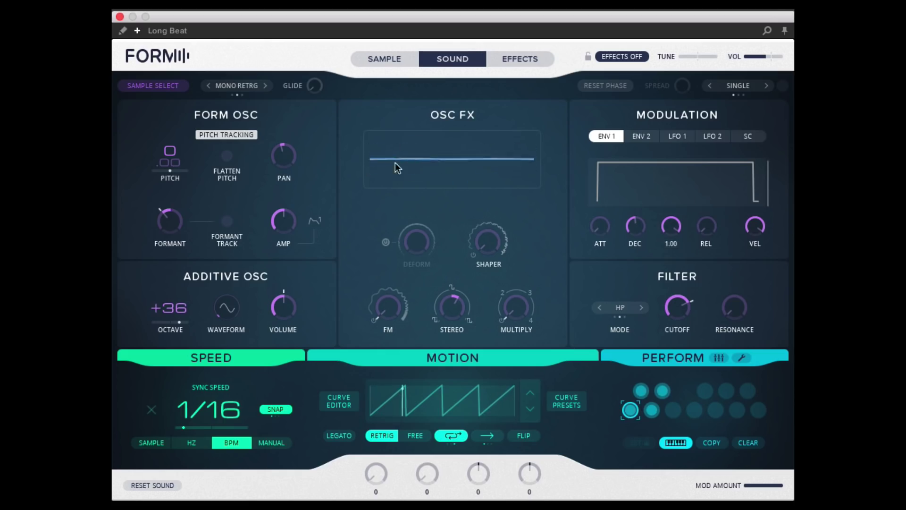
Return to the sample page and examine the C Perform key's motion curve in the curve editor
{"action": "left_click", "coordinate": [375, 57]}
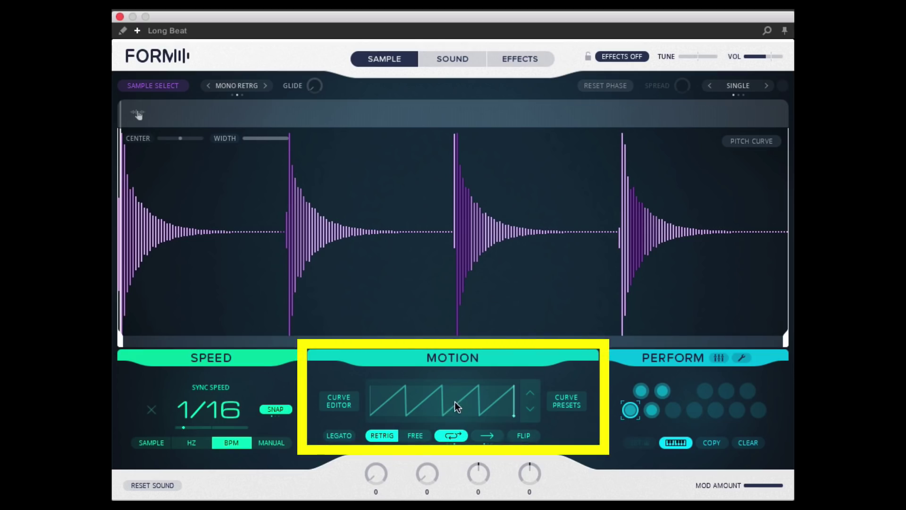
{"action": "left_click", "coordinate": [346, 404]}
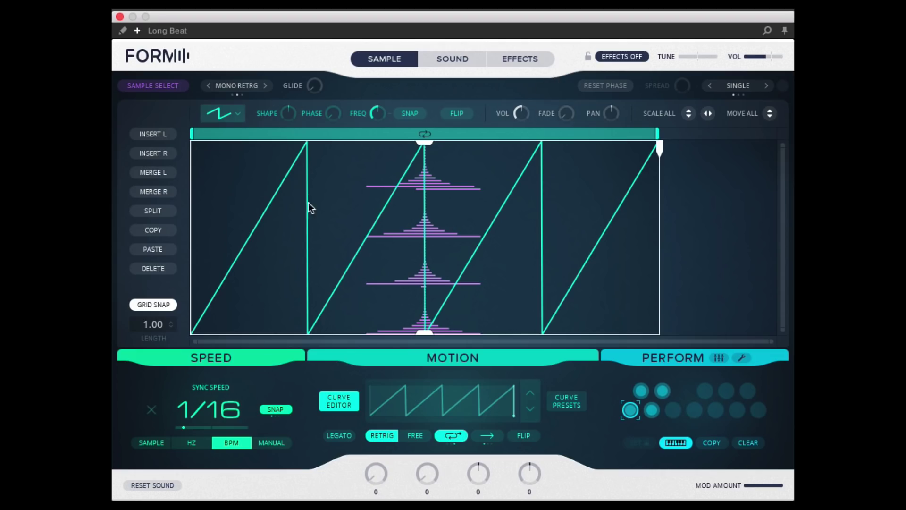
{"action": "left_click", "coordinate": [353, 403]}
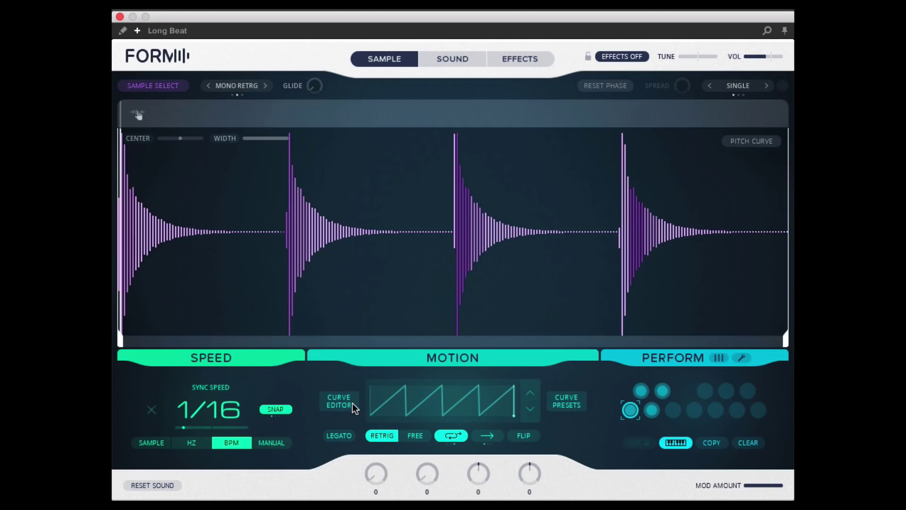
Select the C sharp Perform key and examine its motion direction and its oscillator and envelope settings
{"action": "left_click", "coordinate": [642, 390]}
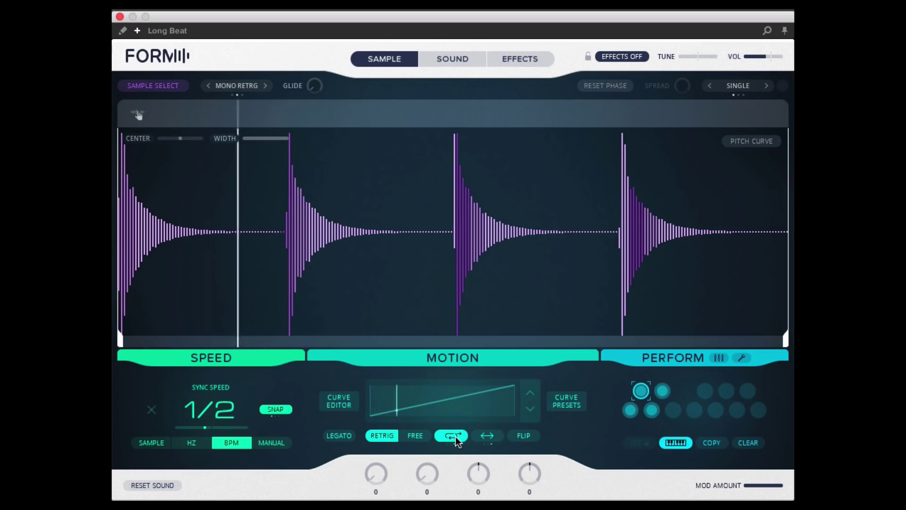
{"action": "left_click", "coordinate": [493, 435]}
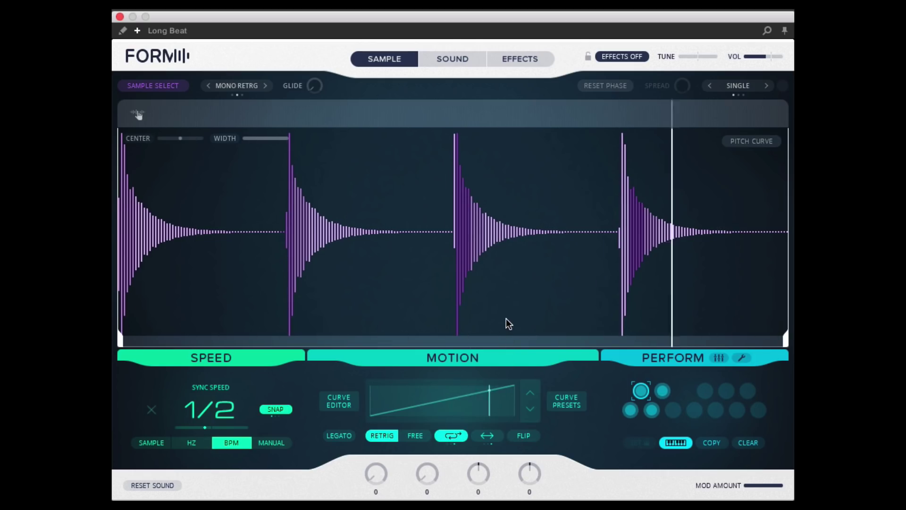
{"action": "left_click", "coordinate": [450, 57]}
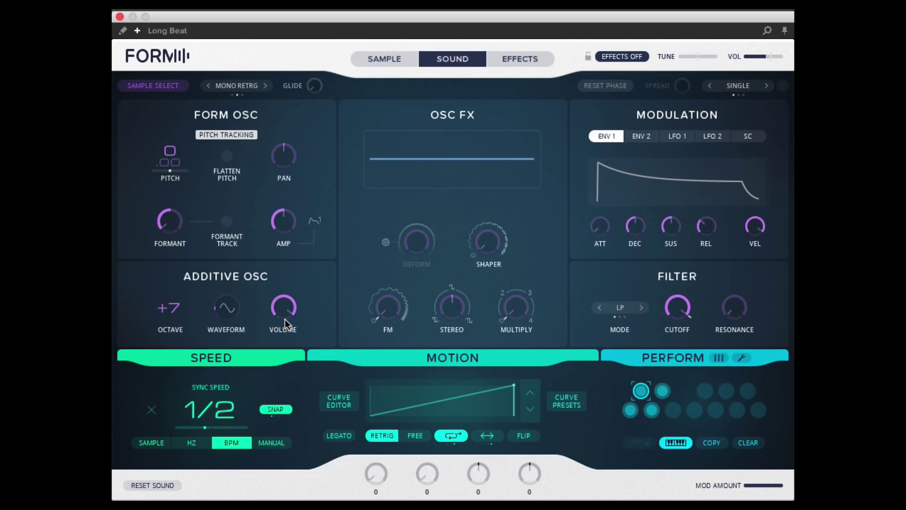
Try raising the FM amount of the C sharp Perform key to about 885 Hz and return it to zero
{"action": "left_click_drag", "start_coordinate": [282, 314], "coordinate": [288, 287]}
{"action": "left_click_drag", "start_coordinate": [396, 307], "coordinate": [375, 90]}
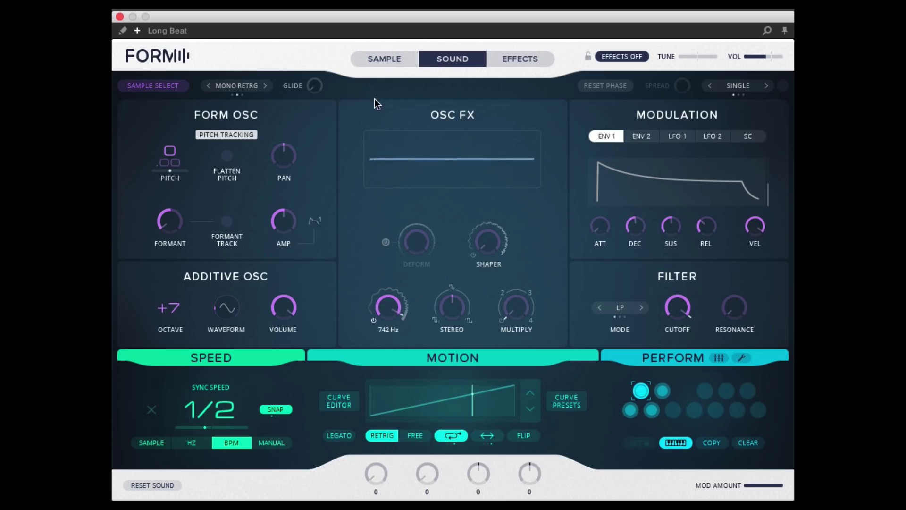
{"action": "mouse_move", "coordinate": [175, 309]}
{"action": "left_mouse_down"}
{"action": "mouse_move", "coordinate": [177, 277]}
{"action": "mouse_move", "coordinate": [193, 391]}
{"action": "mouse_move", "coordinate": [185, 312]}
{"action": "left_mouse_up"}
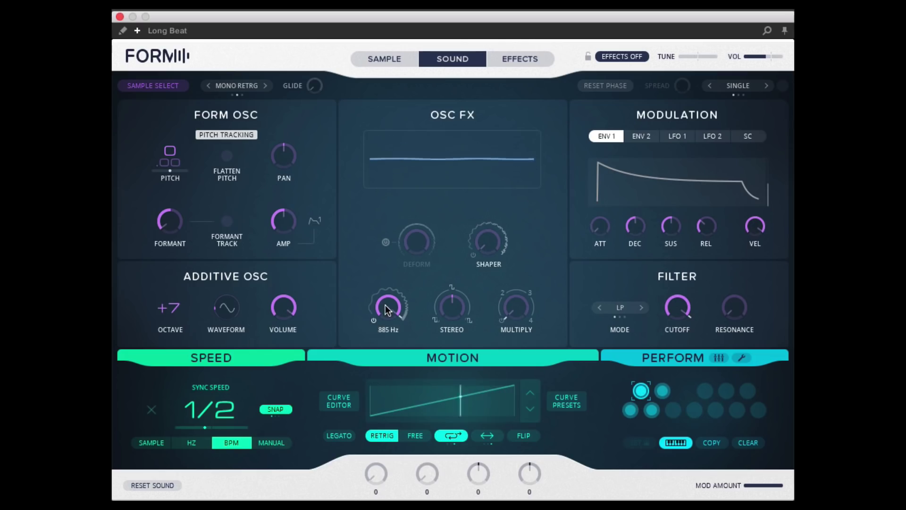
{"action": "left_click_drag", "start_coordinate": [385, 305], "coordinate": [396, 498]}
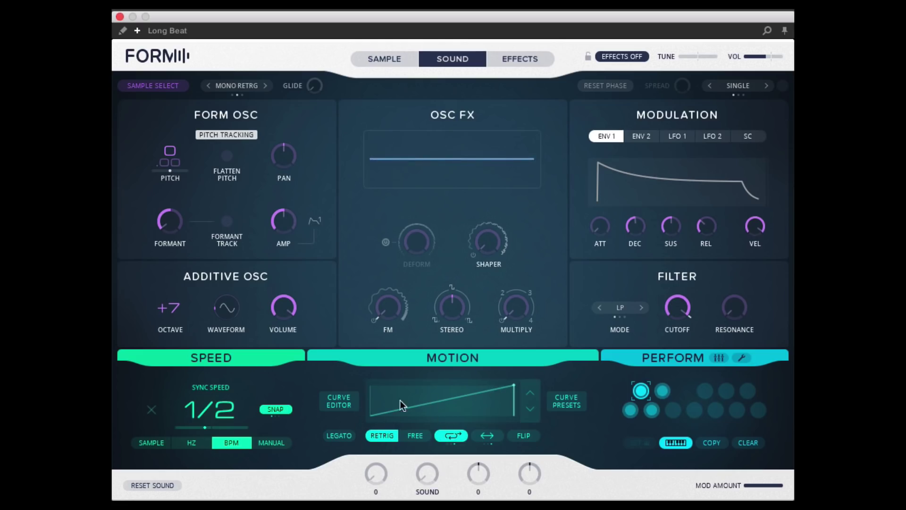
Select the D and D sharp Perform keys in turn and examine their oscillator, Osc FX and modulation settings
{"action": "left_click", "coordinate": [651, 412]}
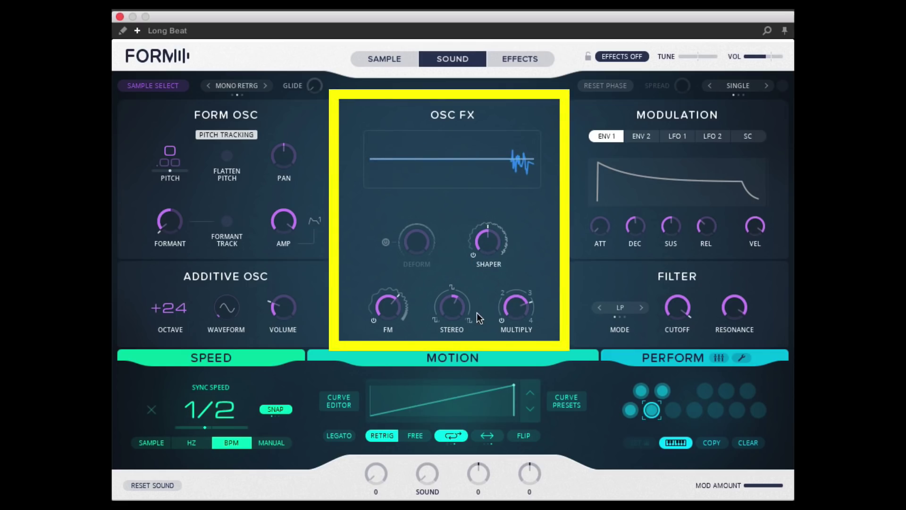
{"action": "left_click", "coordinate": [661, 391]}
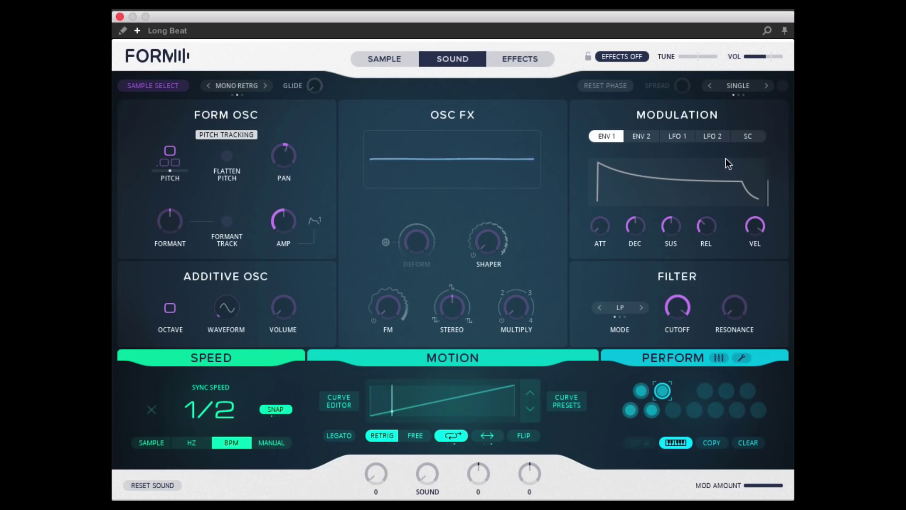
Set the voice mode to Unison from the C Perform key and step through the other Perform keys to compare their settings
{"action": "left_click", "coordinate": [631, 410]}
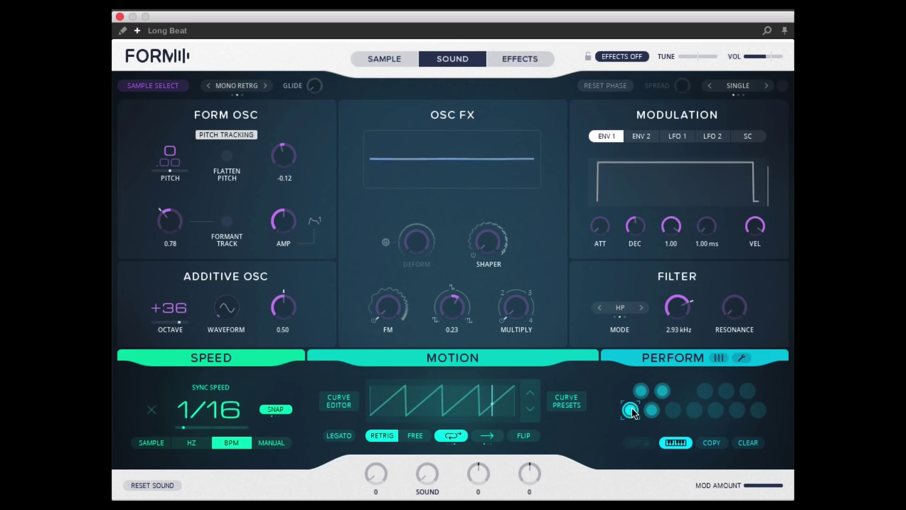
{"action": "left_click", "coordinate": [766, 86]}
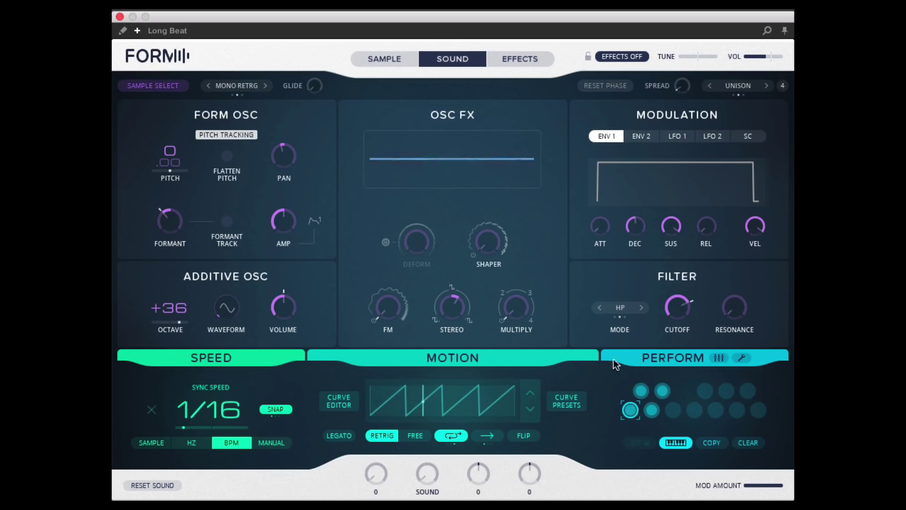
{"action": "left_click", "coordinate": [639, 392]}
{"action": "left_click", "coordinate": [651, 411]}
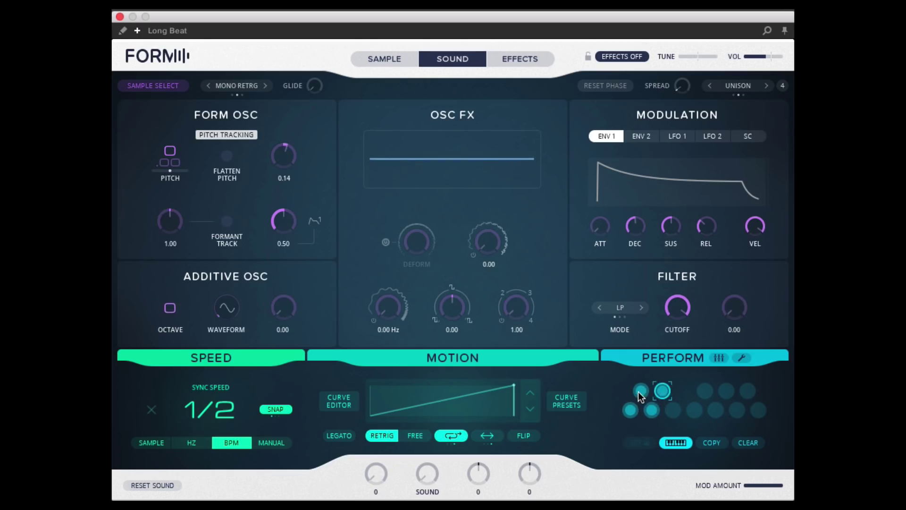
With the C Perform key selected, set the voice mode to Multi Mode and switch the effects back on
{"action": "left_click", "coordinate": [631, 409]}
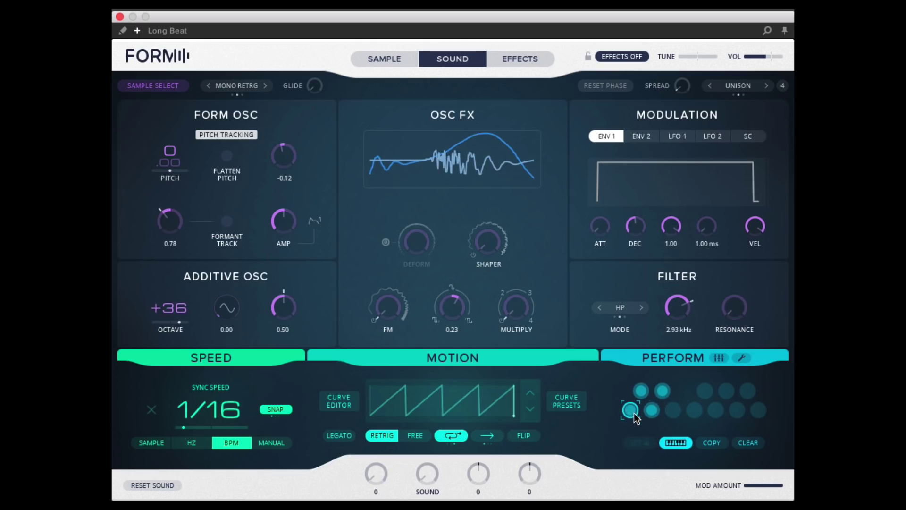
{"action": "left_click", "coordinate": [768, 88]}
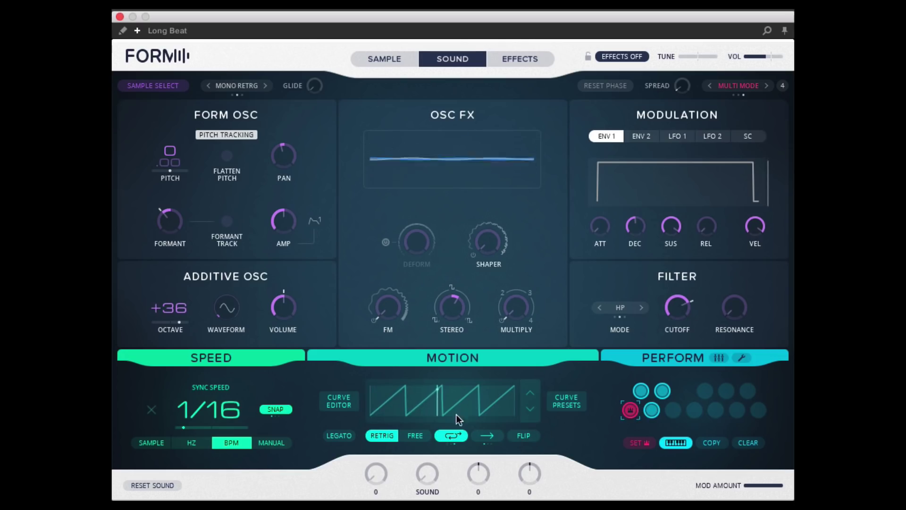
{"action": "left_click", "coordinate": [619, 56]}
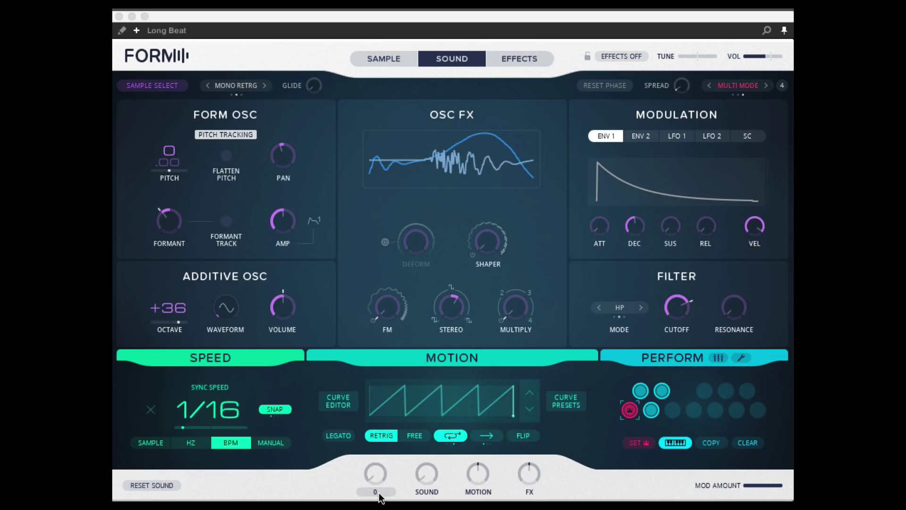
Examine the filter cutoff's modulation slots, including the M1 assignment and the available Main and Macro sources
{"action": "left_click", "coordinate": [680, 327]}
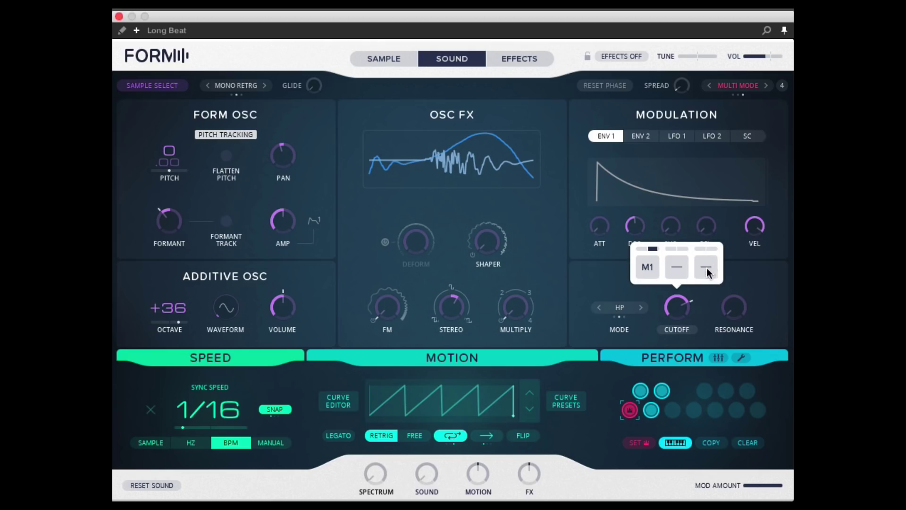
{"action": "left_click", "coordinate": [648, 267]}
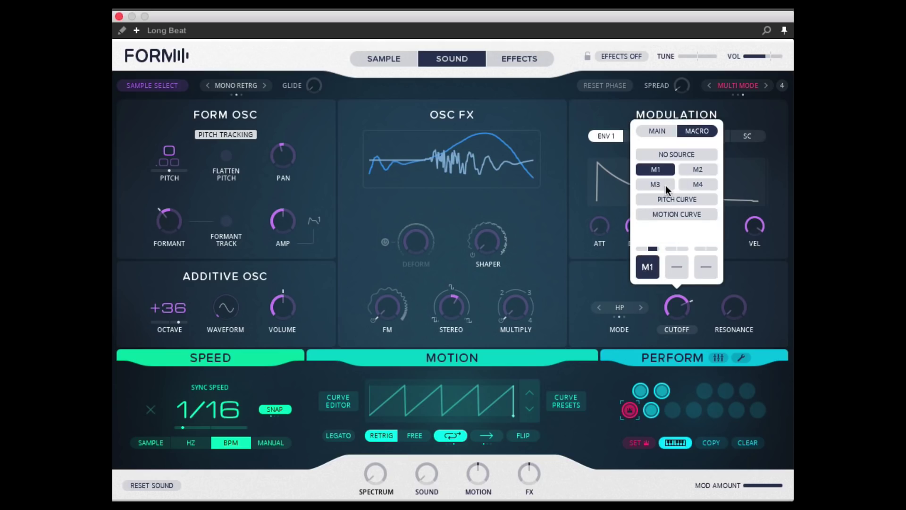
{"action": "left_click", "coordinate": [666, 131]}
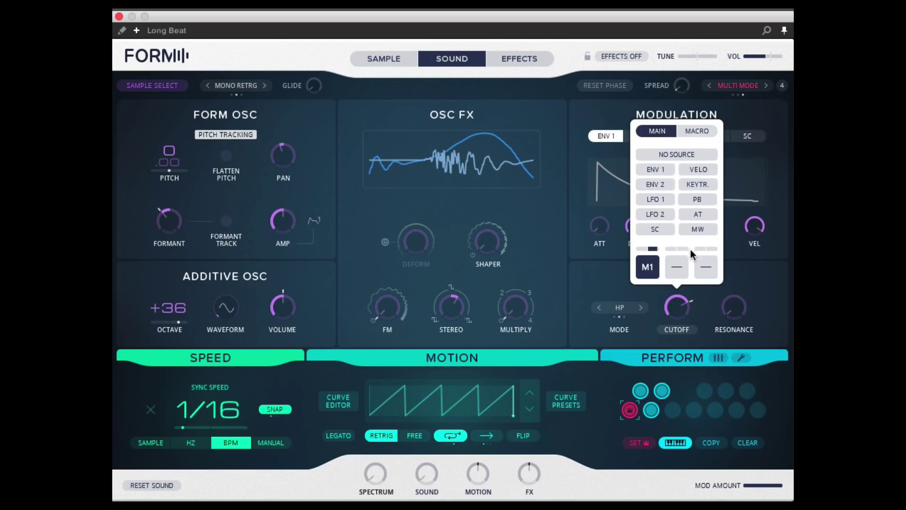
{"action": "left_click", "coordinate": [688, 134]}
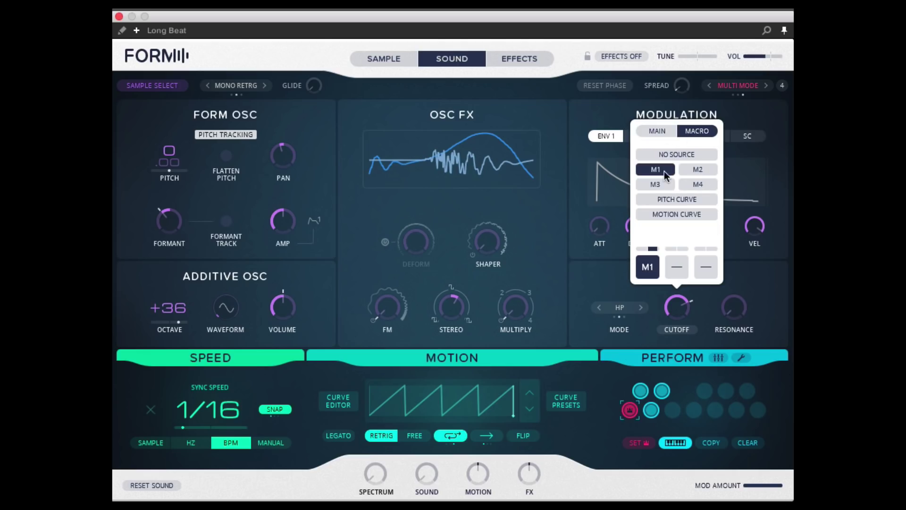
{"action": "left_click", "coordinate": [735, 121]}
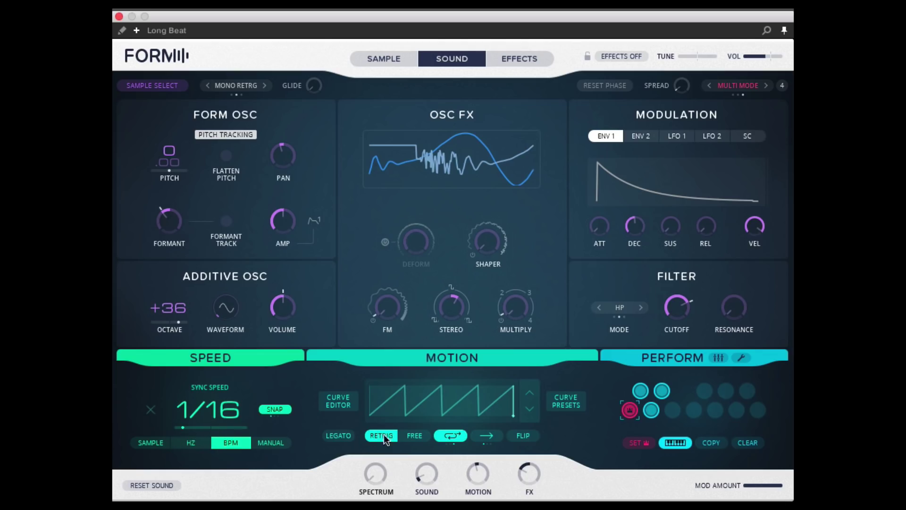
Select the C sharp Perform key and display its waveform on the sample page
{"action": "left_click", "coordinate": [642, 391]}
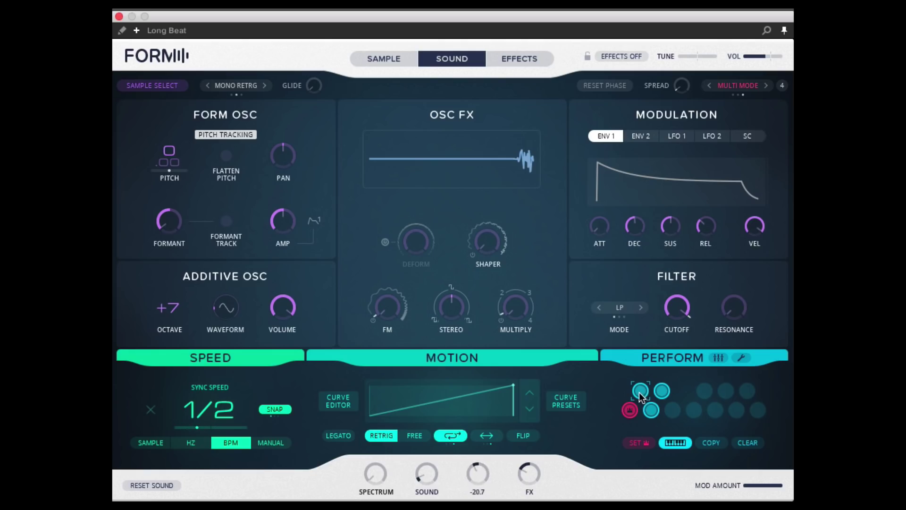
{"action": "mouse_move", "coordinate": [214, 384]}
{"action": "left_click", "coordinate": [393, 59]}
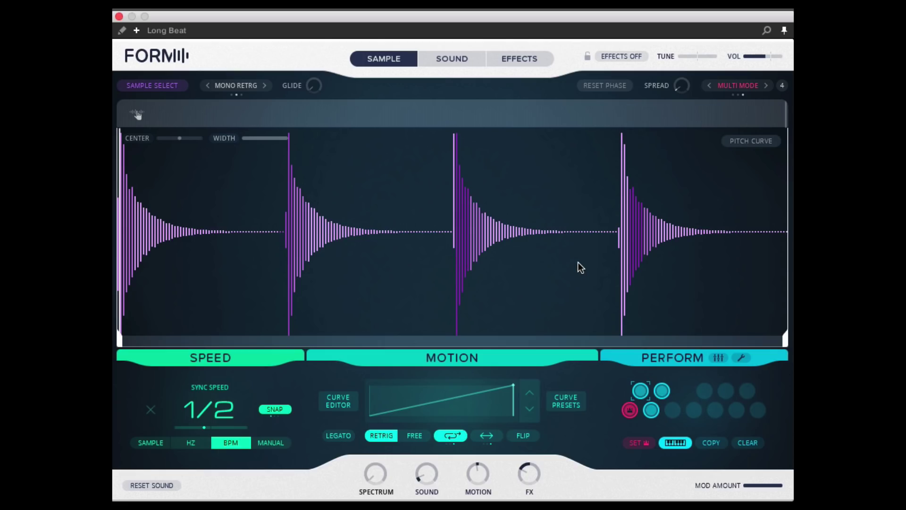
In Maschine, select the New Samples group, check the neighbouring Bop sound and settle on the Duh sound's pattern
{"action": "mouse_move", "coordinate": [490, 475]}
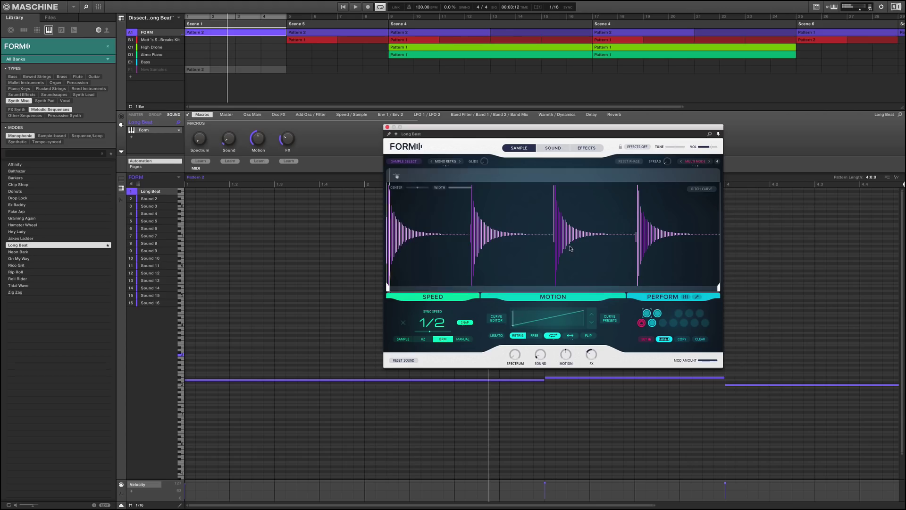
{"action": "left_click", "coordinate": [138, 72]}
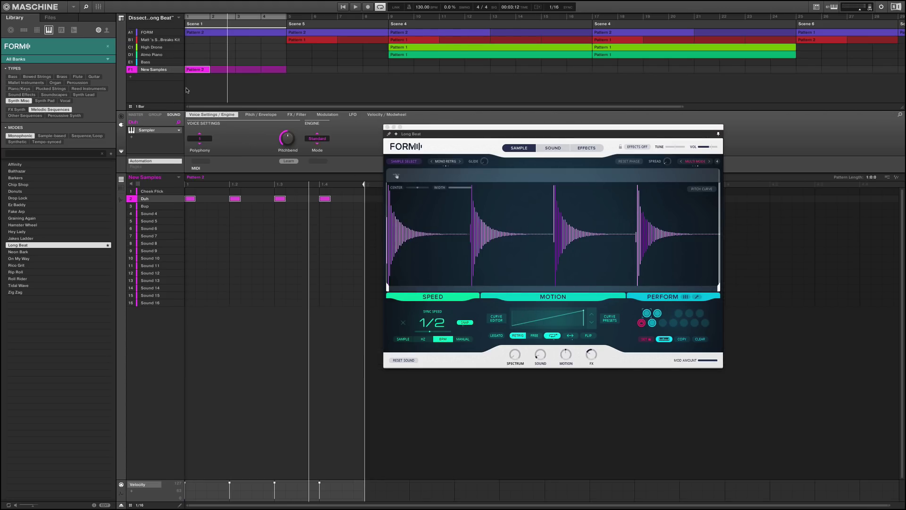
{"action": "key", "text": "Down"}
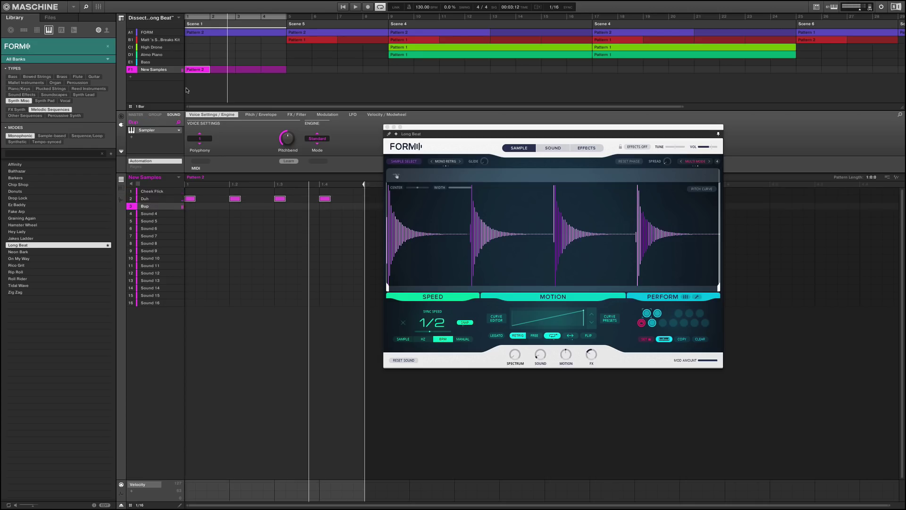
{"action": "key", "text": "Up"}
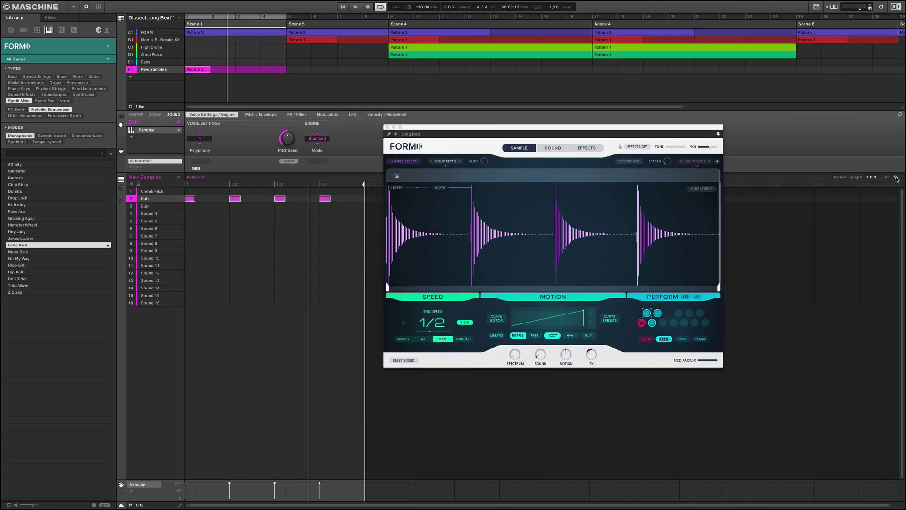
Bring the Duh pattern into FORM as audio, preview the selected section and load it as the new sample
{"action": "left_click_drag", "start_coordinate": [897, 179], "coordinate": [500, 230]}
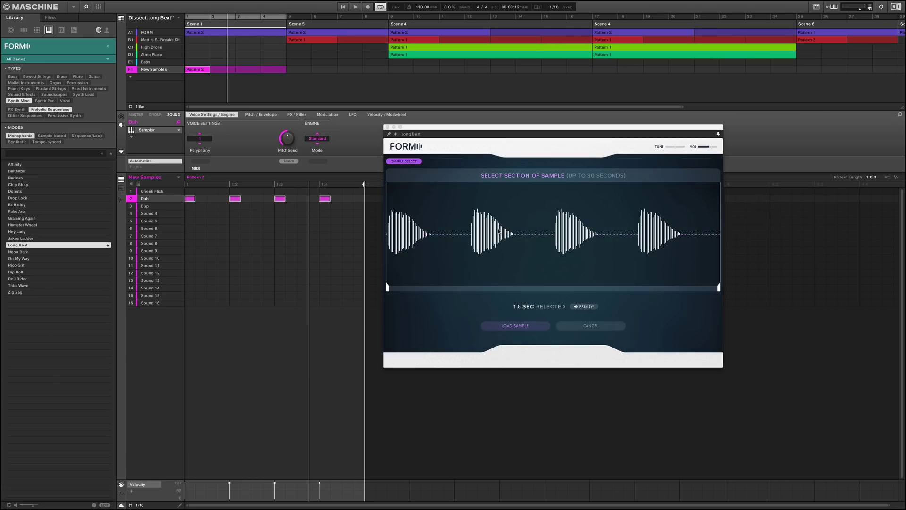
{"action": "left_click", "coordinate": [581, 307]}
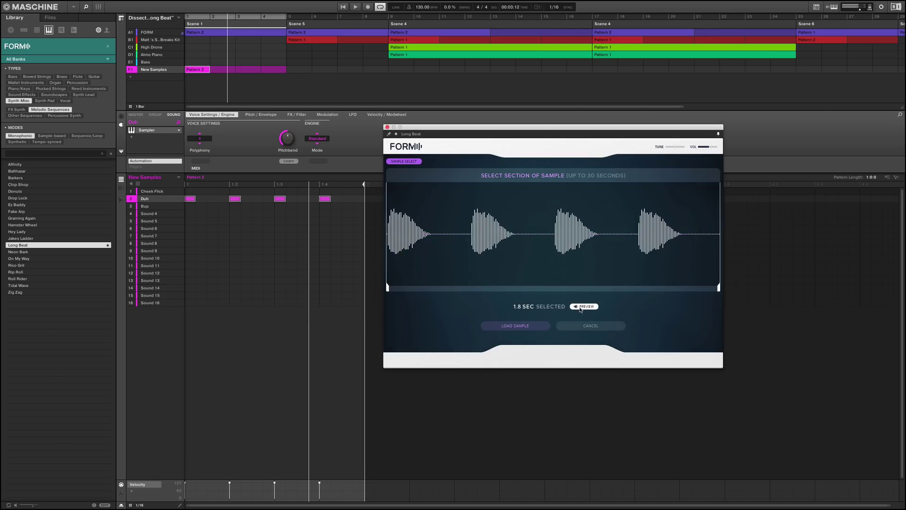
{"action": "left_click", "coordinate": [516, 326]}
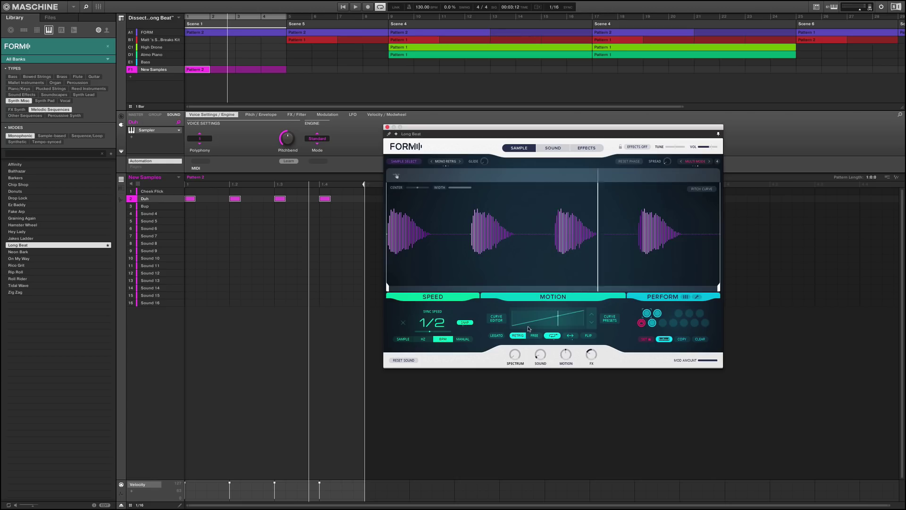
Mute the New Samples group and start playback to hear the Long Beat preset with the new sample
{"action": "left_click", "coordinate": [131, 69]}
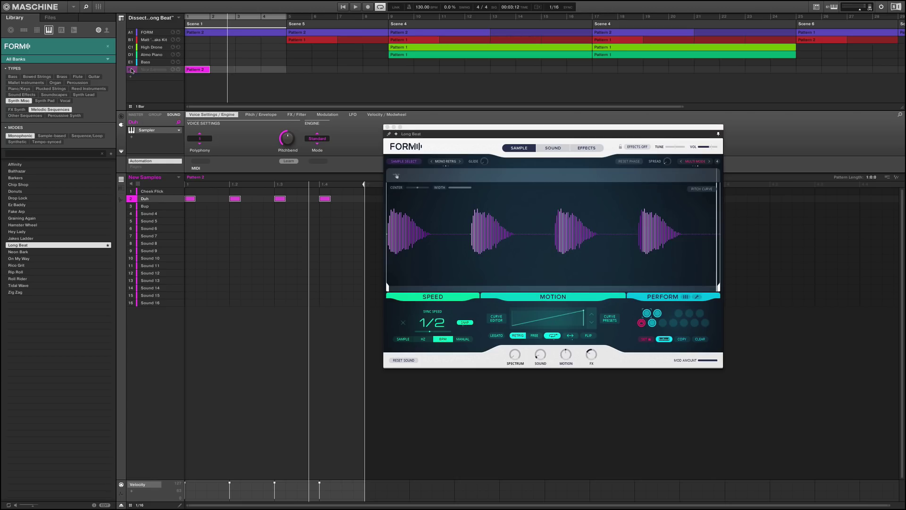
{"action": "key", "text": "space"}
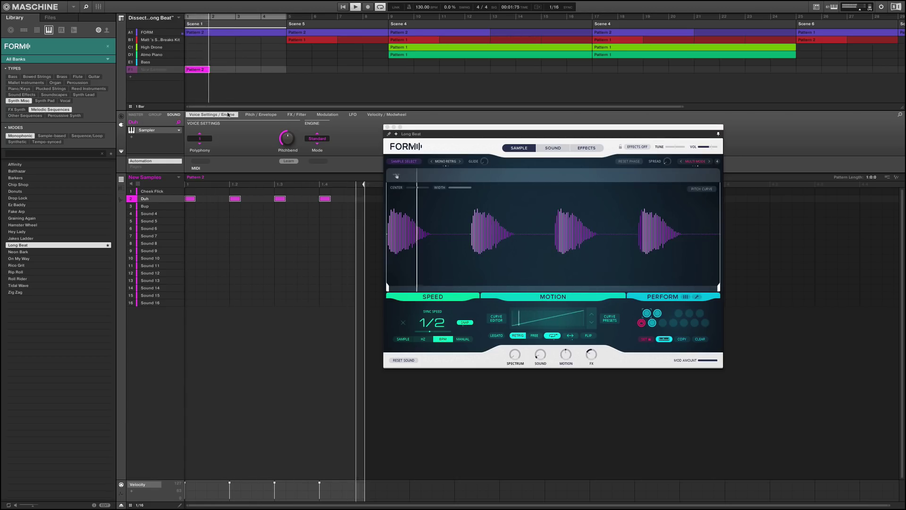